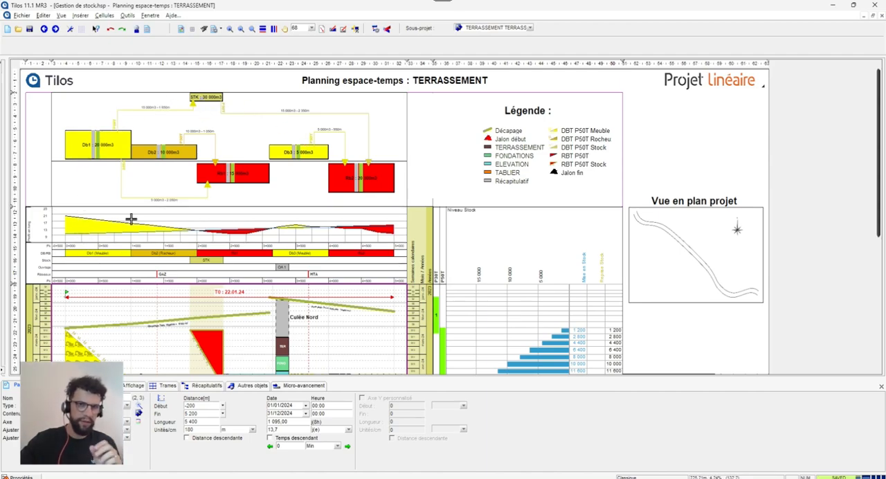
# - Examine the stock activities in the space-time plan, selecting RBT P50T Stock Db1 => STK and DBT P50T Stock STK => Rb2
pyautogui.scroll(-3, 145, 221)
pyautogui.scroll(-3, 145, 221)
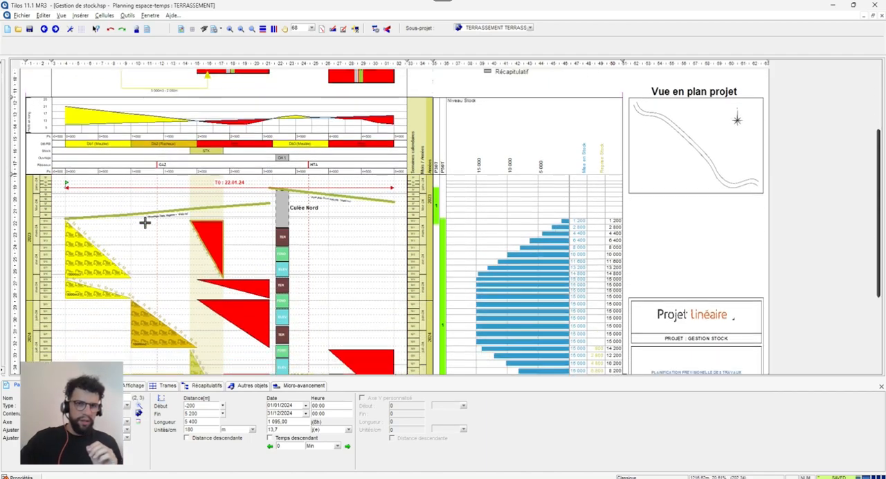
pyautogui.scroll(-1, 70, 236)
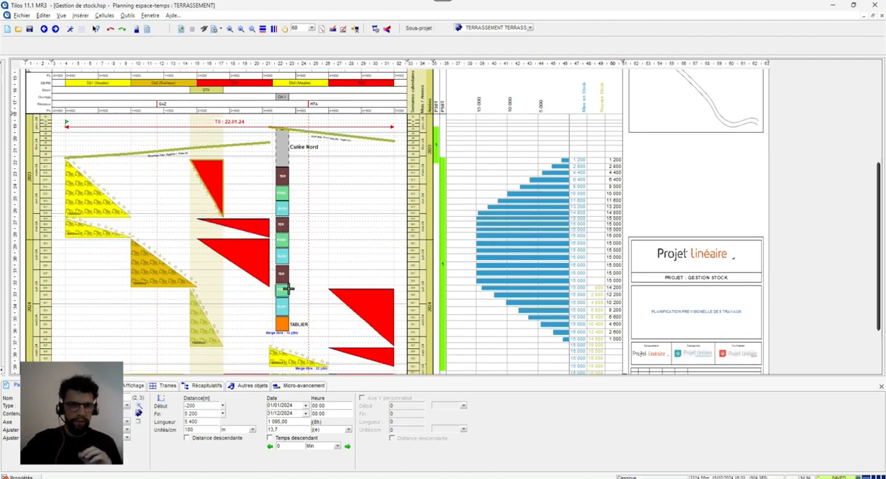
pyautogui.scroll(-1, 112, 264)
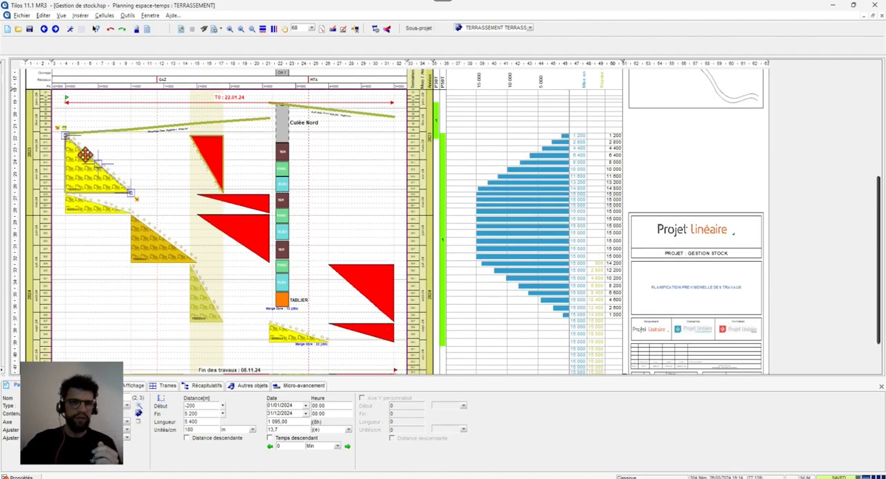
pyautogui.click(198, 151)
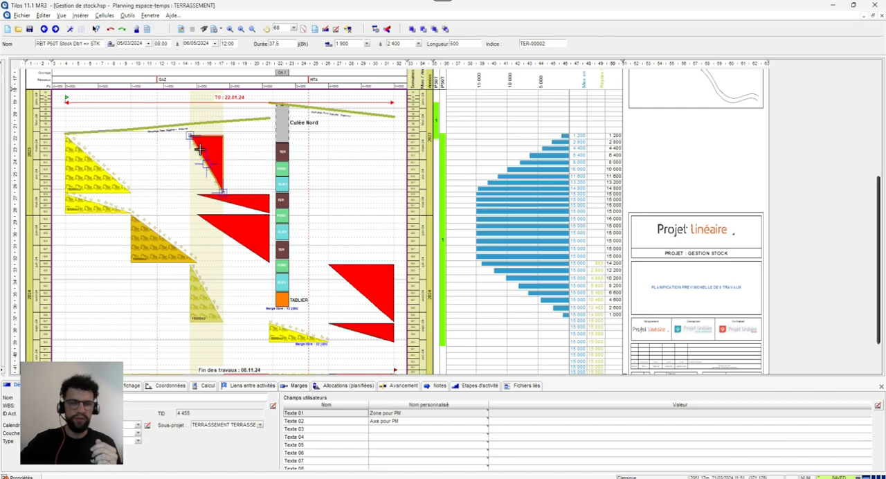
pyautogui.scroll(-2, 199, 147)
pyautogui.click(197, 230)
pyautogui.click(198, 231)
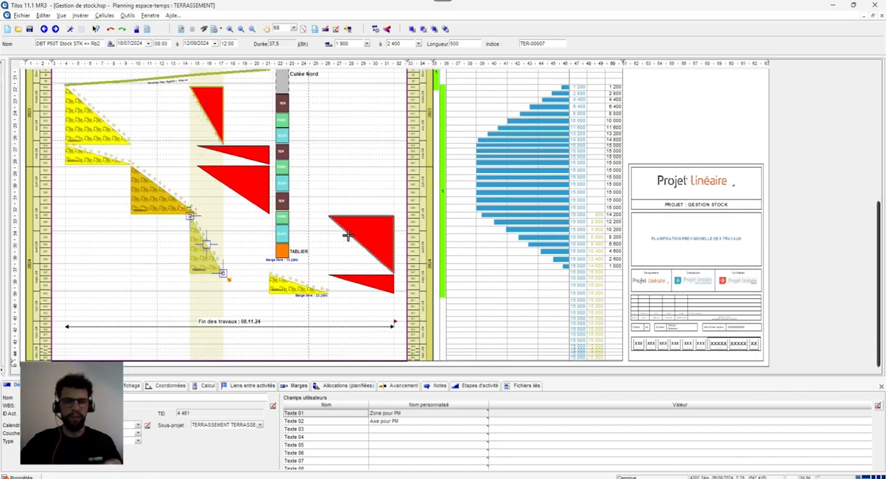
# - Inspect the planned allocations of the DBT P50T Meuble Db1 => STK activity, including the delivery centre options of its quantity resource
pyautogui.scroll(2, 176, 236)
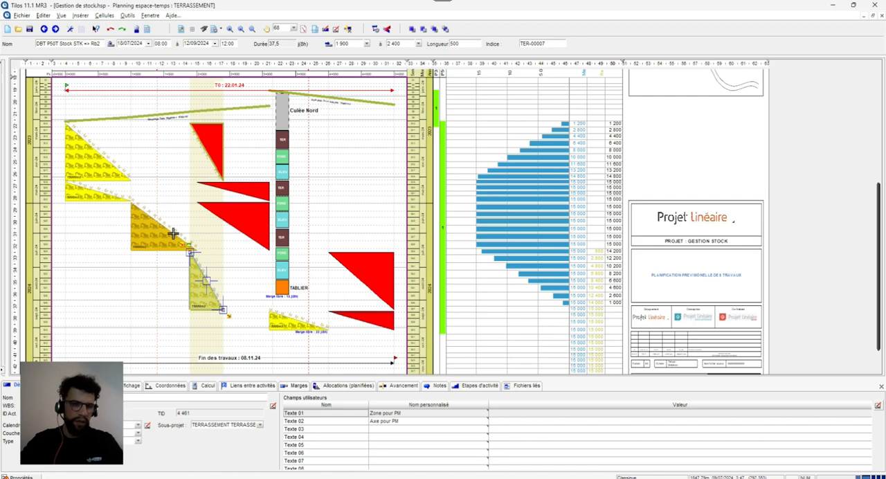
pyautogui.click(103, 158)
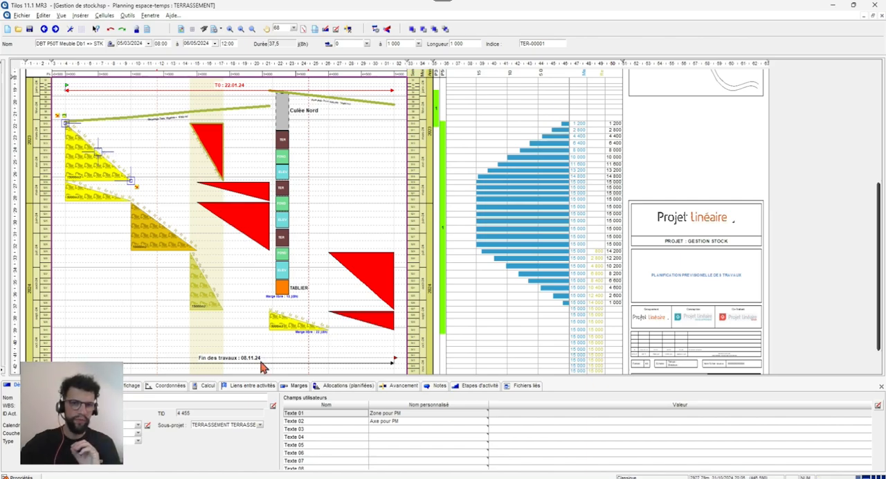
pyautogui.click(339, 386)
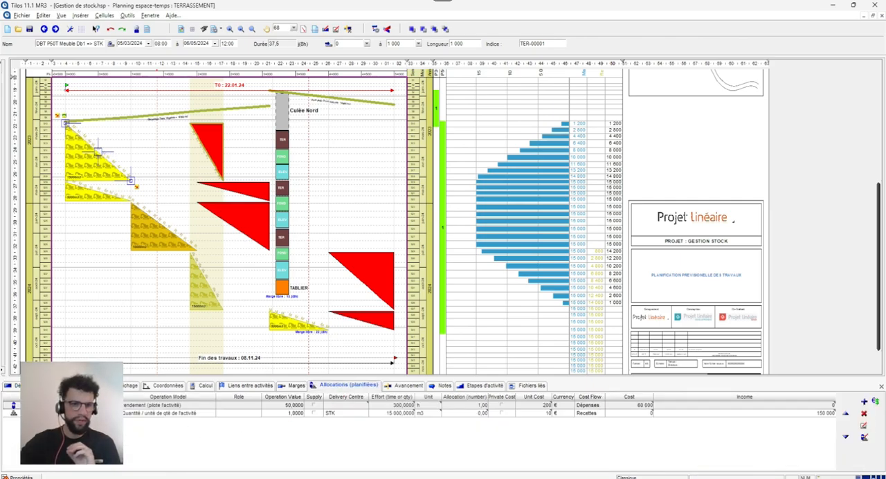
pyautogui.click(90, 413)
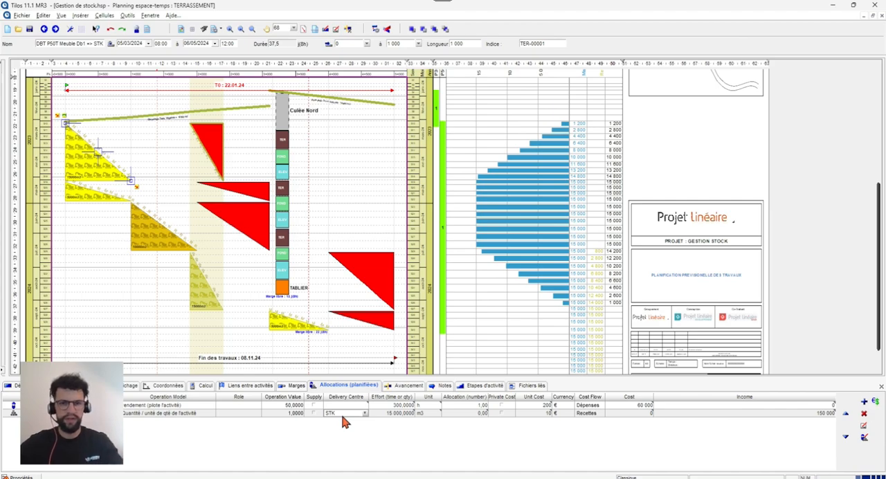
pyautogui.click(340, 413)
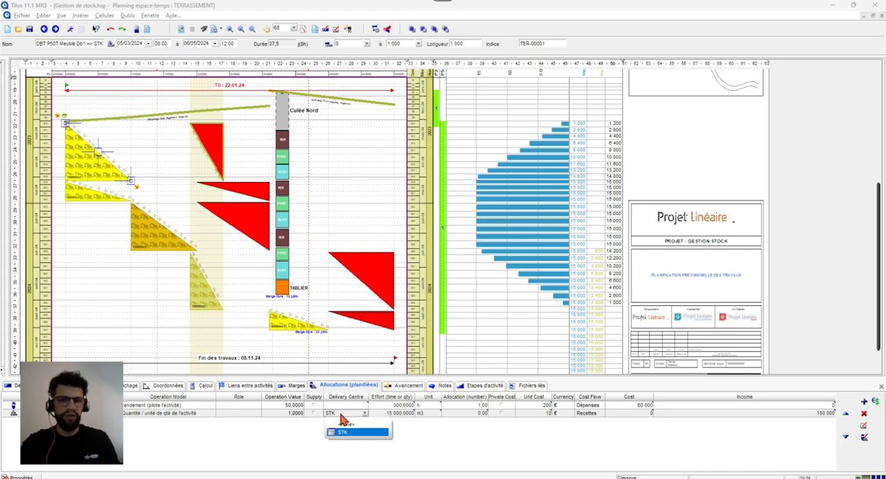
pyautogui.click(340, 414)
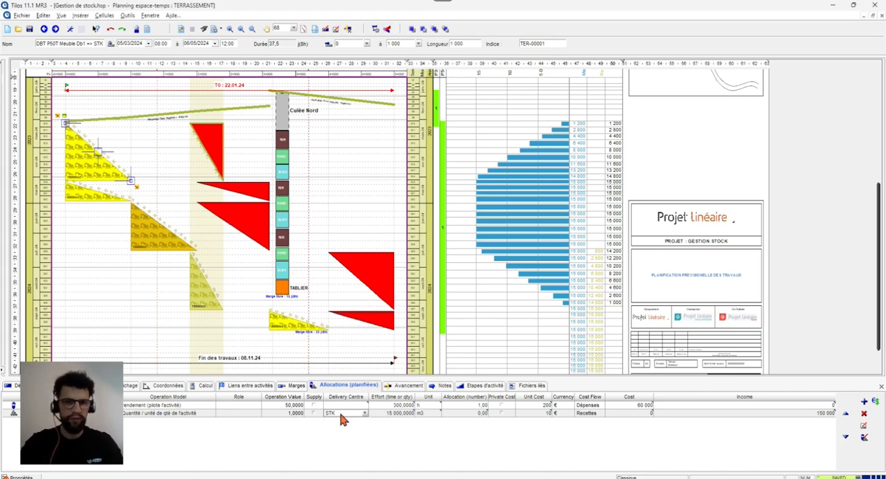
# - Compare the supply and delivery centre allocations of the STK => Rb2 stock removal activity with those of the Db1 => STK activity
pyautogui.click(206, 282)
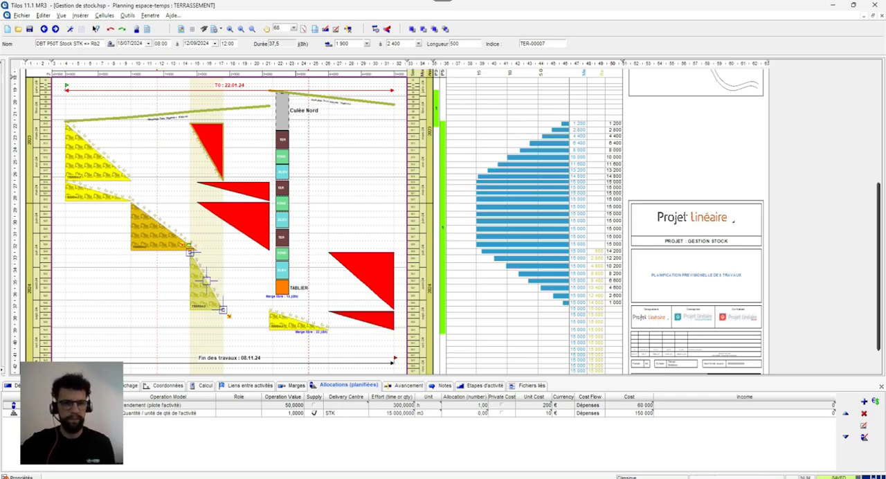
pyautogui.click(166, 413)
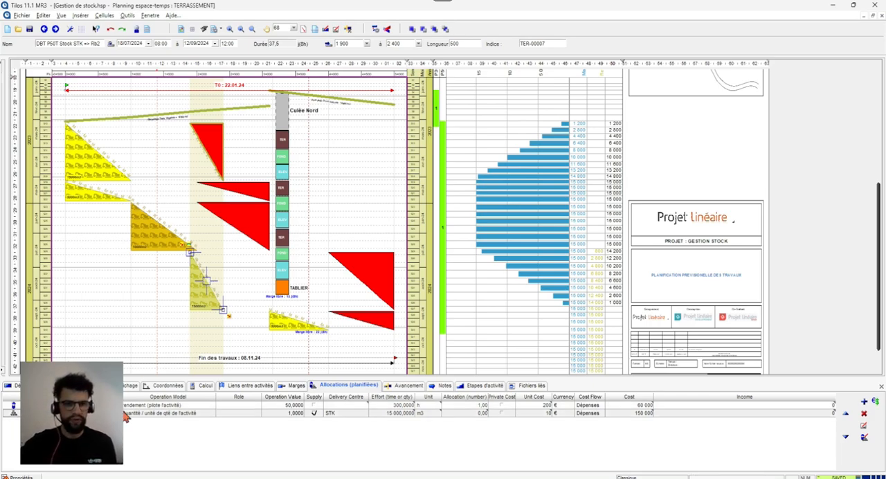
pyautogui.click(330, 413)
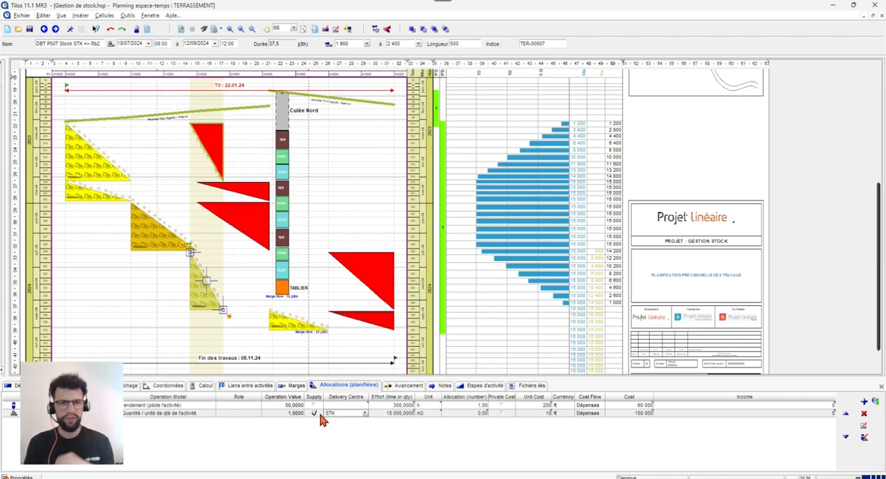
pyautogui.click(89, 144)
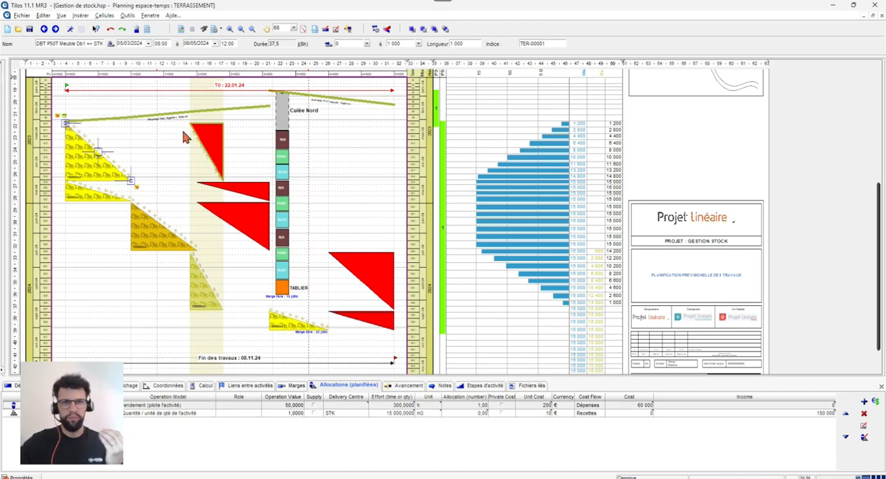
pyautogui.click(208, 288)
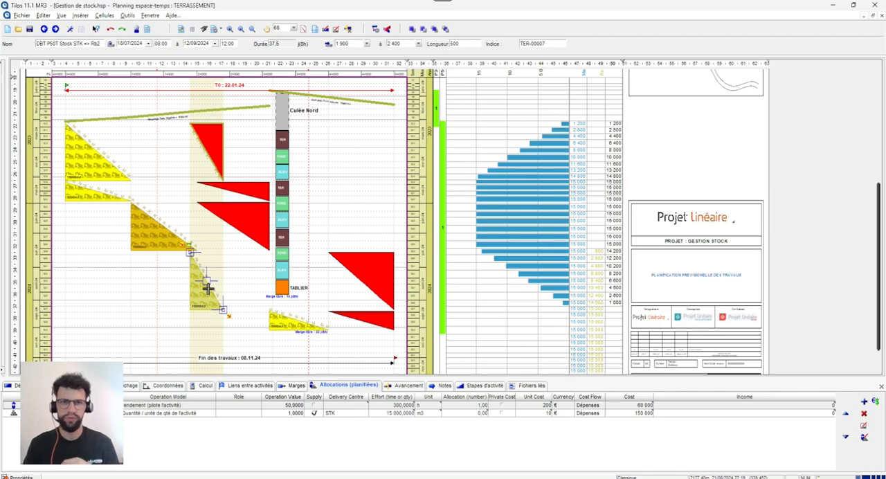
# - Review the data source, delivery centre filter and display settings of the Mise en Stock line in the stock level histogram
pyautogui.scroll(1, 313, 287)
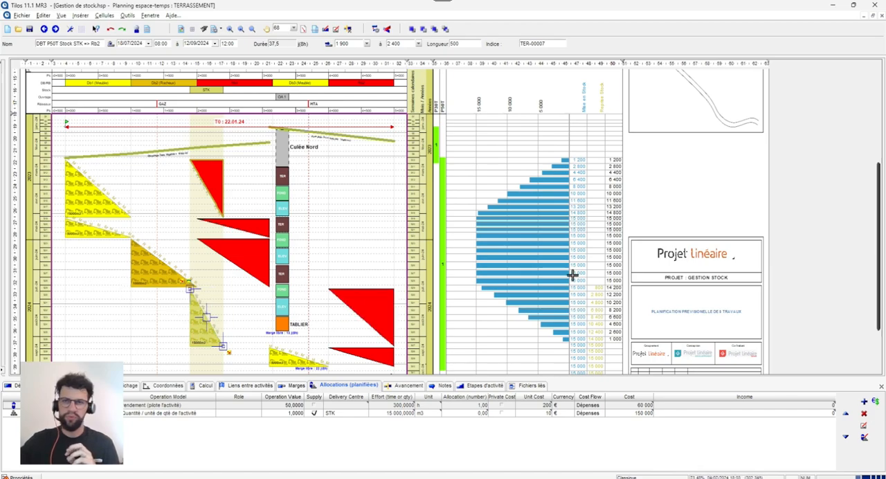
pyautogui.click(539, 256)
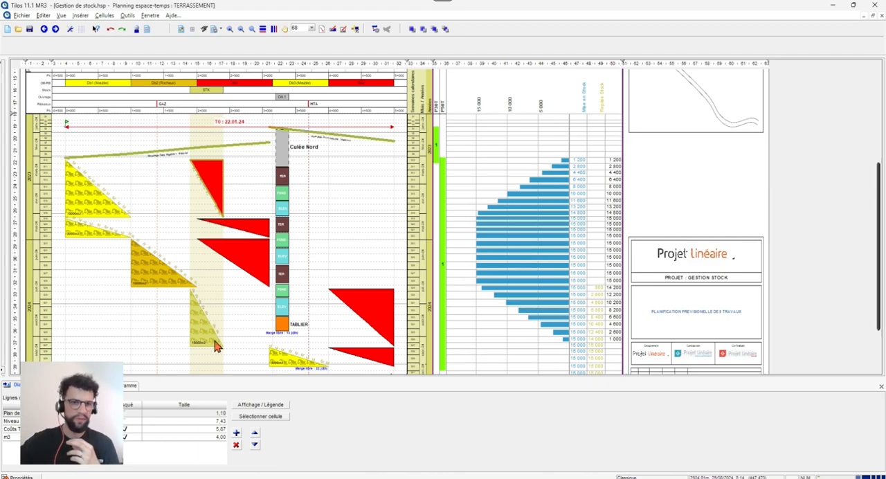
pyautogui.click(116, 385)
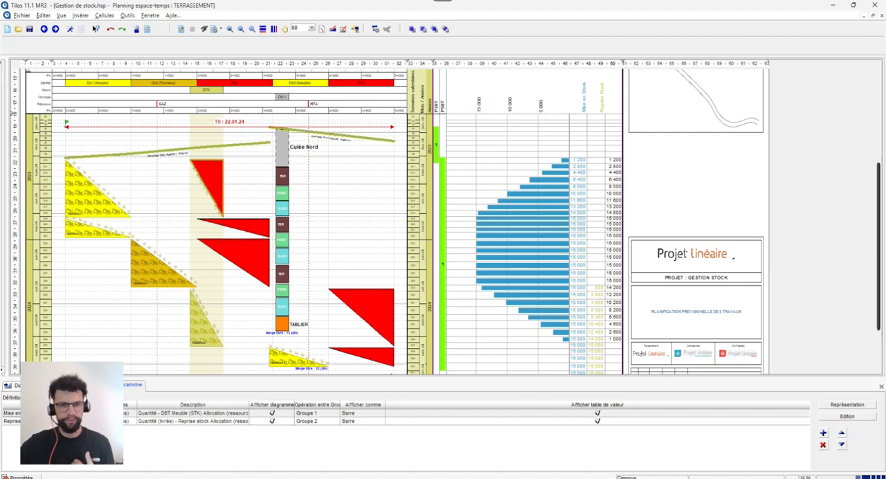
pyautogui.doubleClick(70, 413)
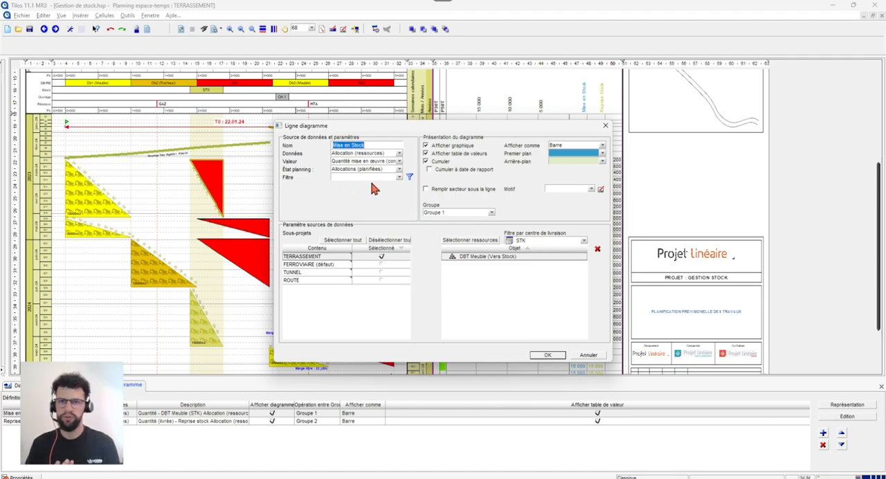
pyautogui.click(552, 355)
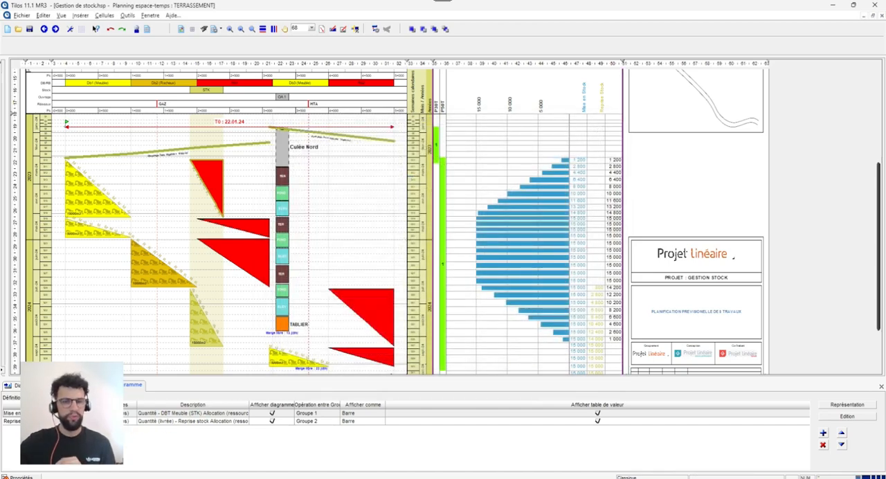
# - Review the Reprise Stock line's settings and check the group assignments of both histogram lines
pyautogui.doubleClick(83, 420)
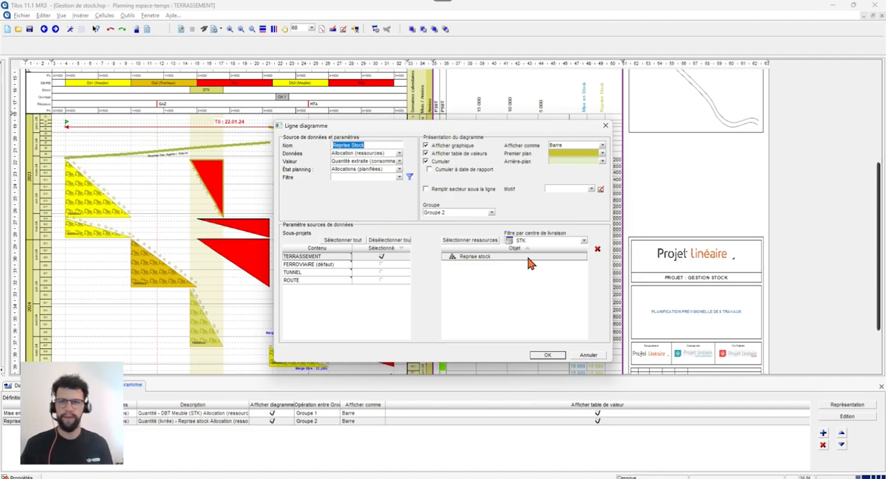
pyautogui.click(544, 355)
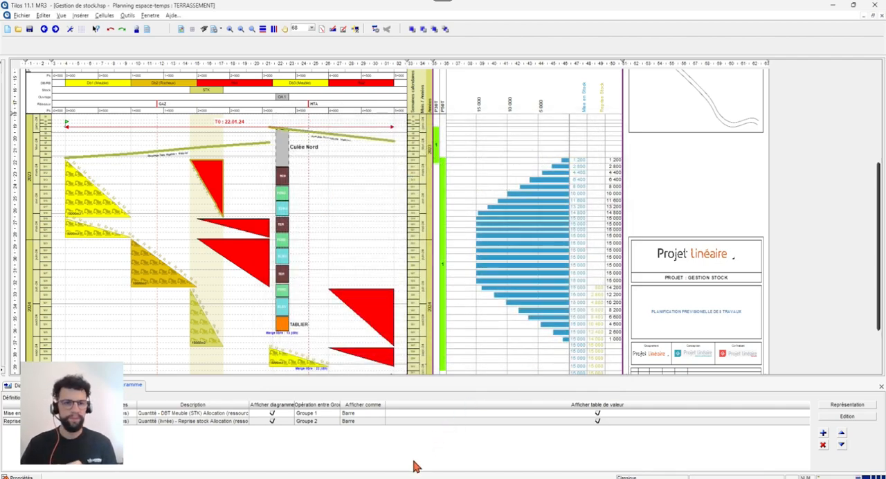
pyautogui.click(315, 414)
pyautogui.click(308, 421)
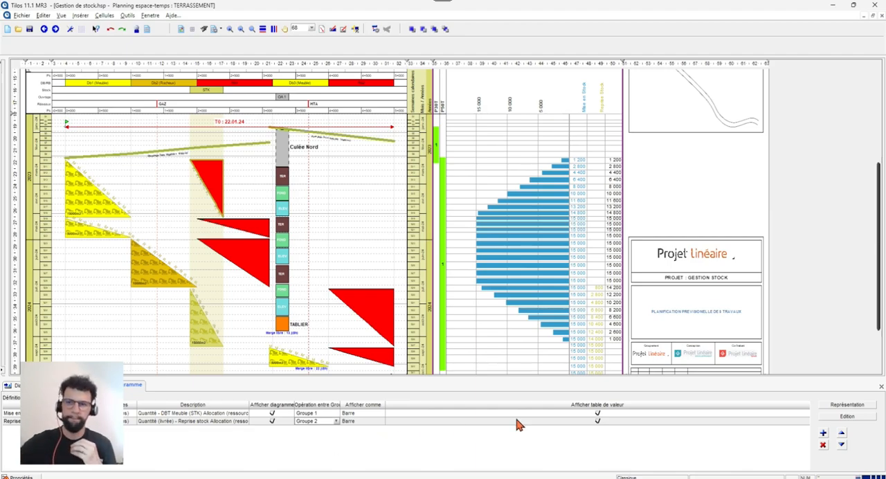
# - Set the grouped presentation of the Niveau Stock histogram to Différence entre les groupes
pyautogui.click(829, 407)
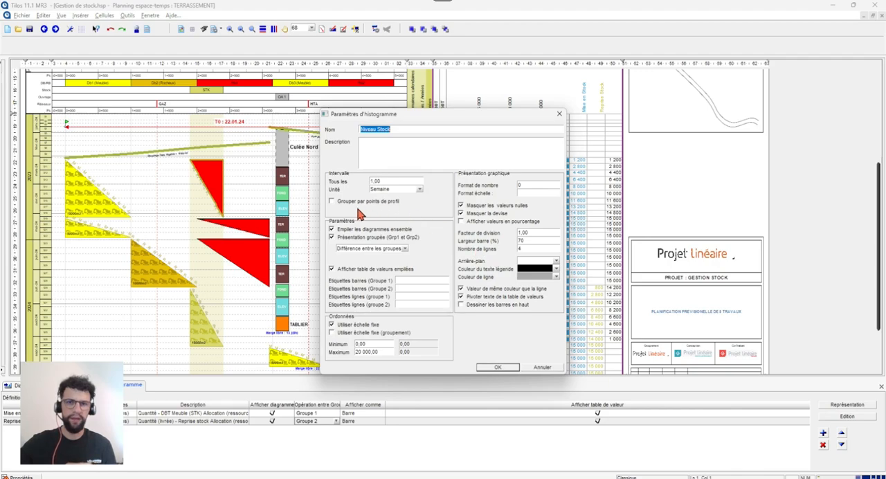
pyautogui.click(347, 249)
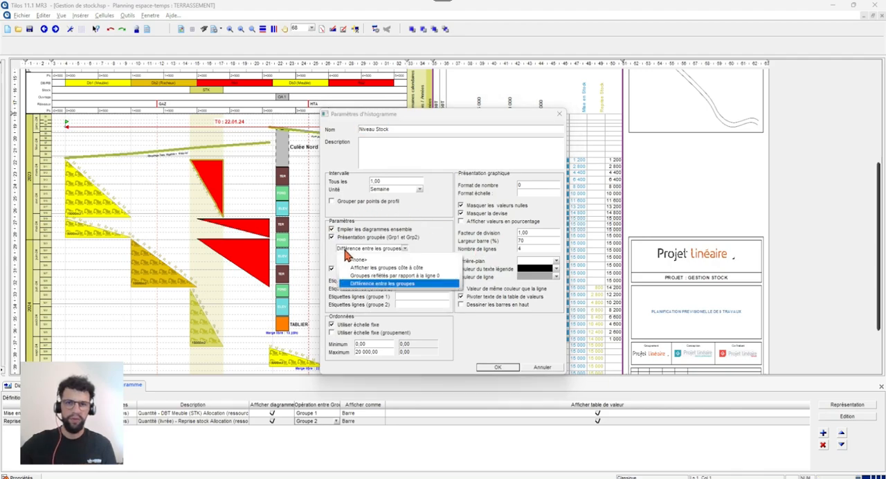
pyautogui.click(390, 284)
pyautogui.click(497, 367)
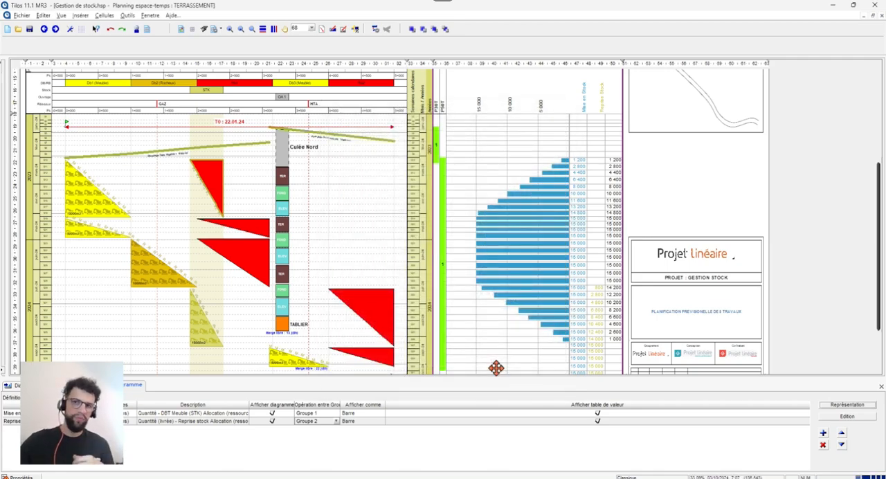
# - Check the quantity calculation settings of the Db1 => STK stockpiling activity and the STK => Rb2 stock removal activity
pyautogui.click(75, 185)
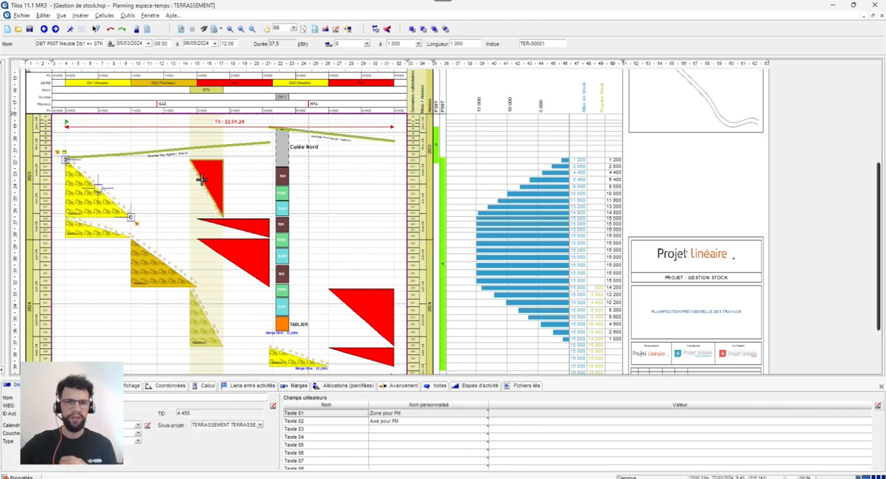
pyautogui.click(206, 386)
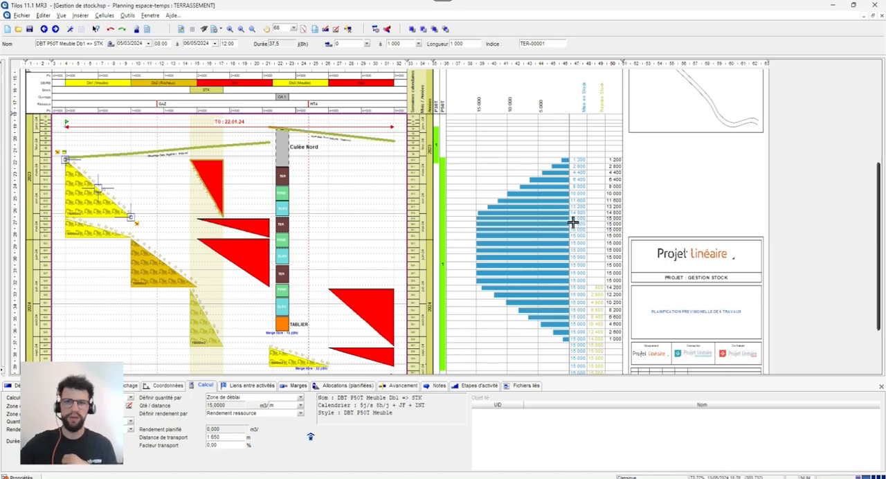
pyautogui.click(204, 322)
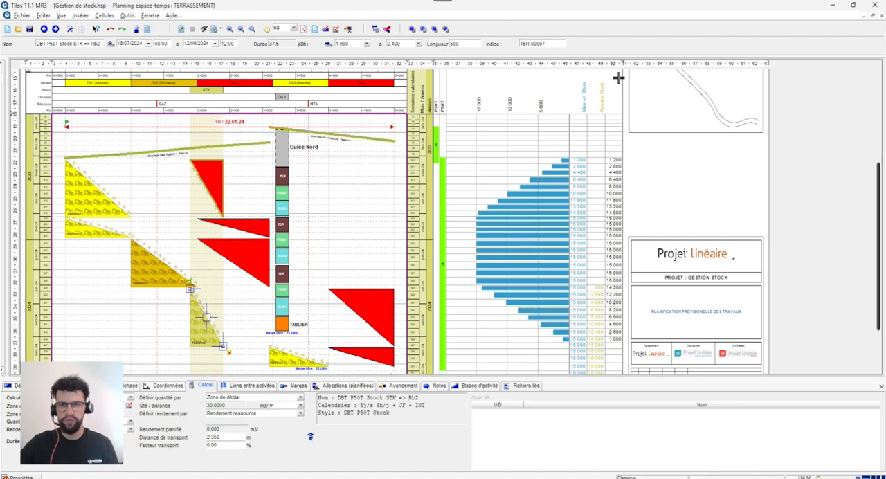
# - Examine the weekly stock level bars and the Mise en Stock and Reprise Stock values, then select the histogram
pyautogui.scroll(-1, 593, 289)
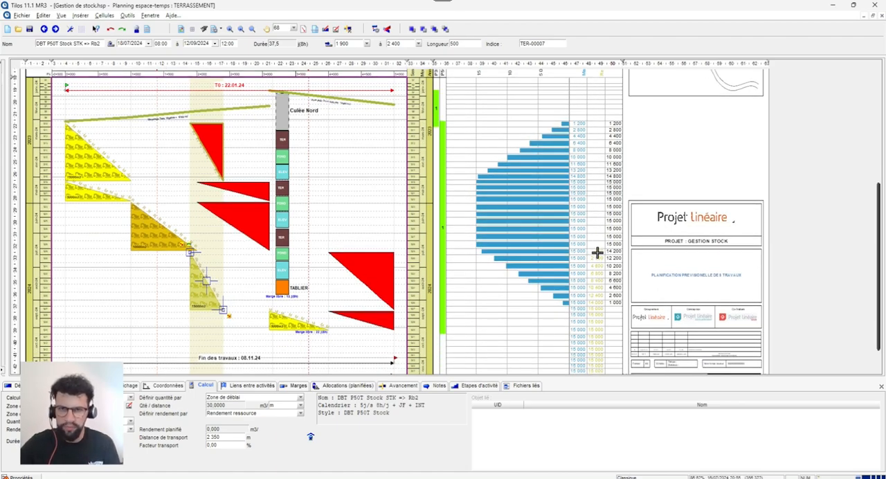
pyautogui.scroll(-1, 594, 271)
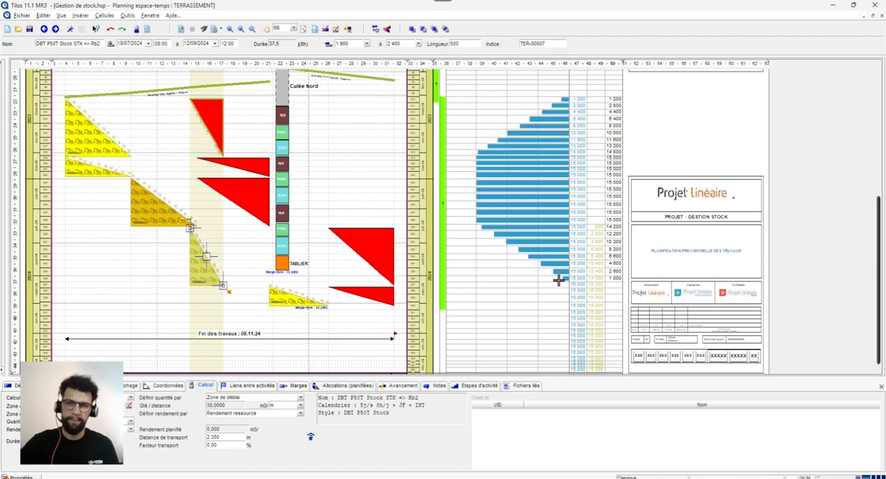
pyautogui.scroll(2, 584, 308)
pyautogui.scroll(2, 584, 309)
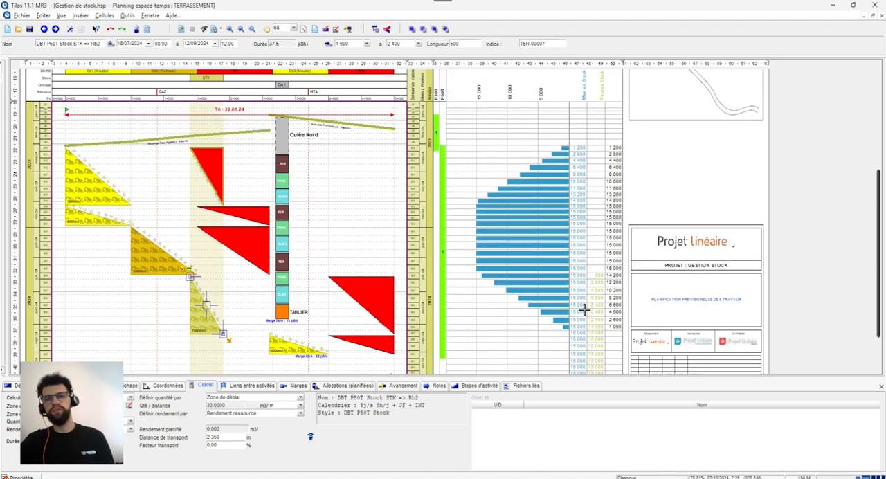
pyautogui.click(585, 307)
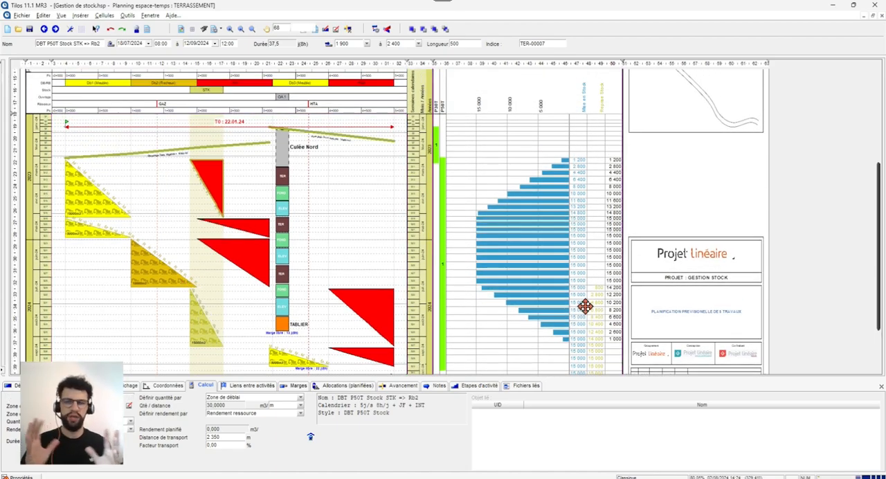